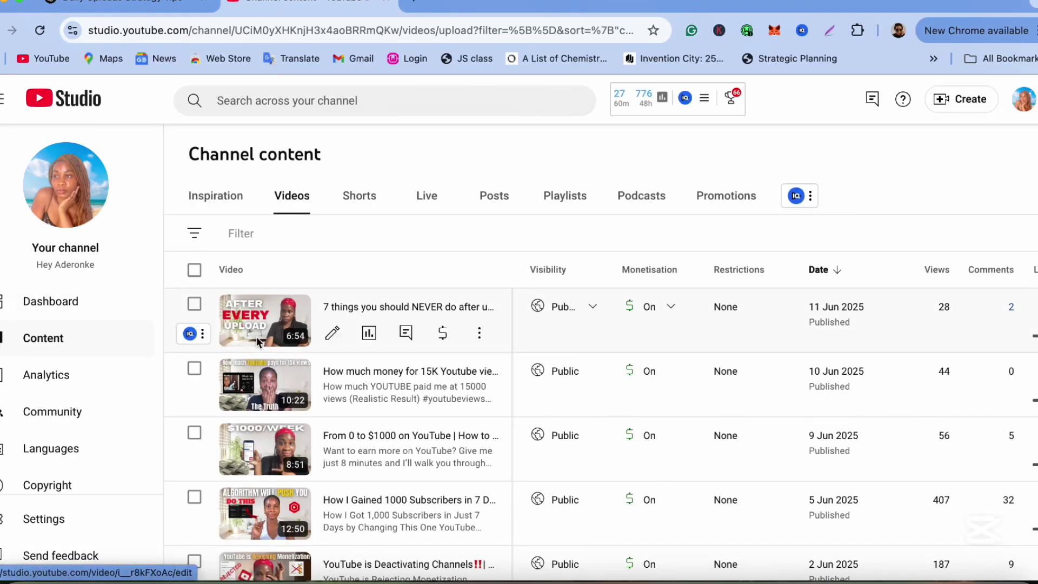
Start a new video upload and open the file chooser.
scroll(257, 336, down, 2)
scroll(270, 330, up, 2)
click(950, 101)
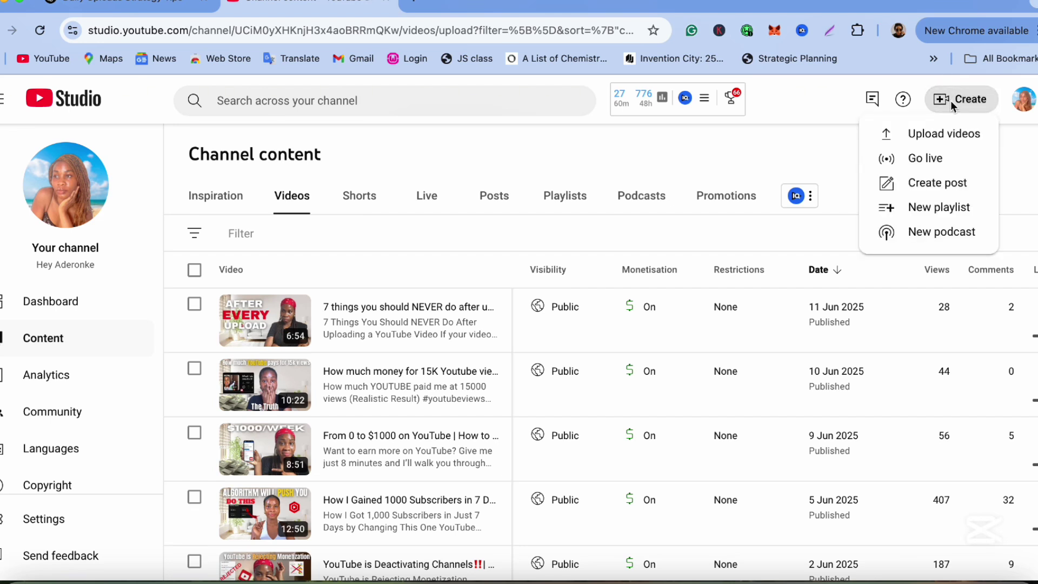
click(944, 134)
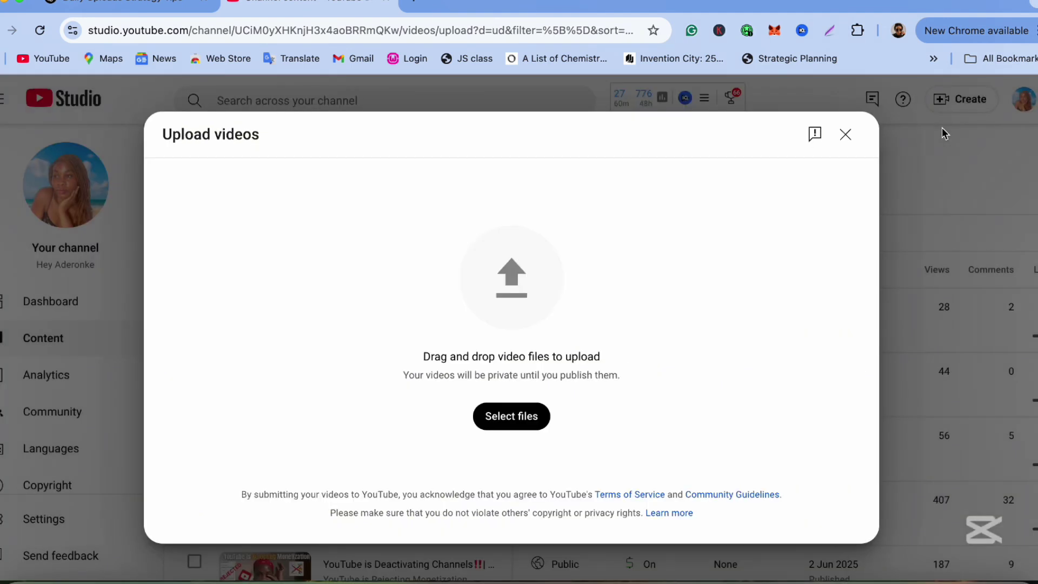
click(520, 415)
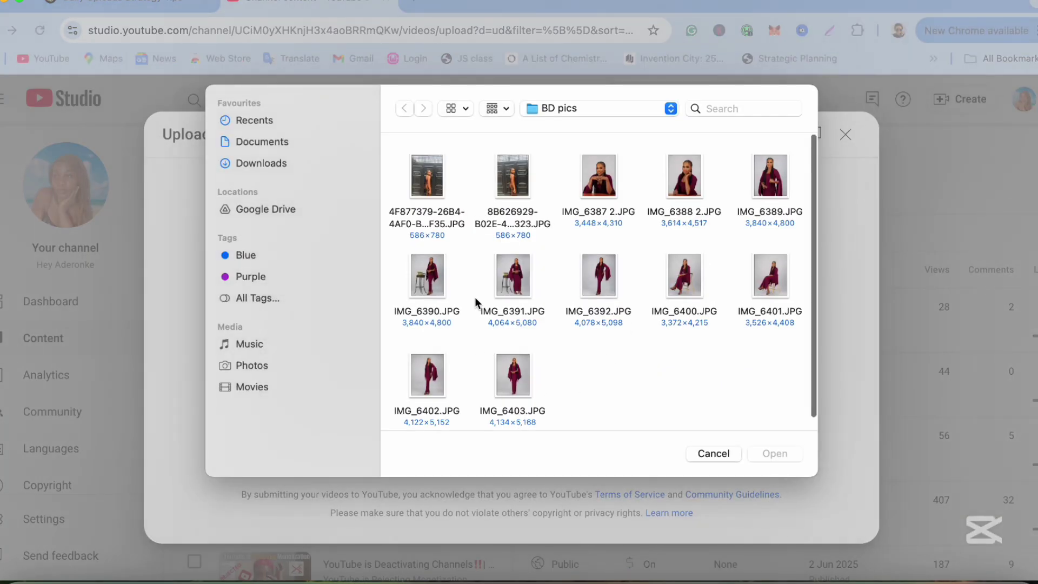
Upload the video file IMG_3272.MOV from its subfolder in Downloads.
click(254, 158)
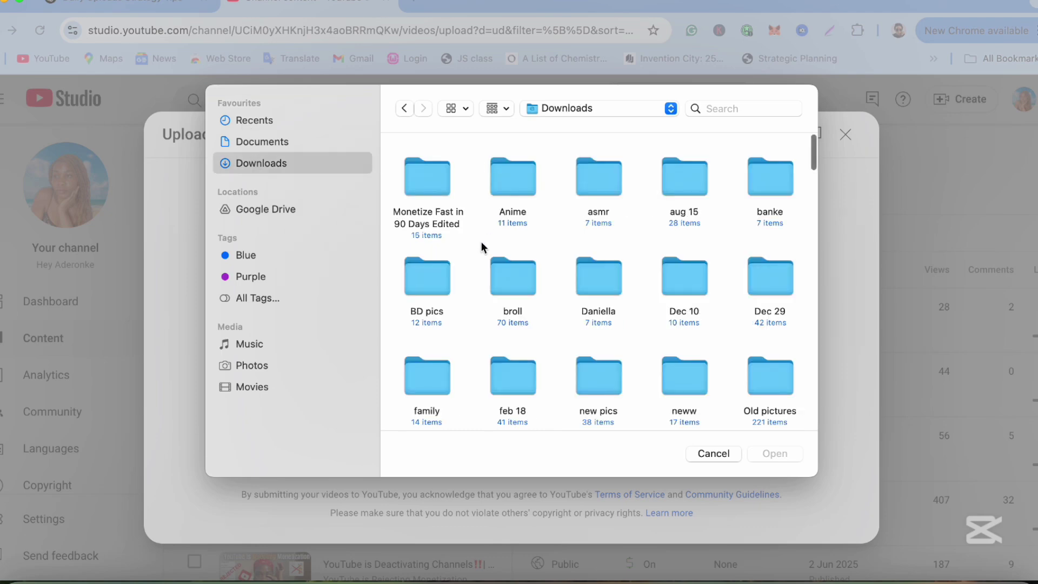
scroll(479, 245, down, 2)
scroll(478, 244, down, 10)
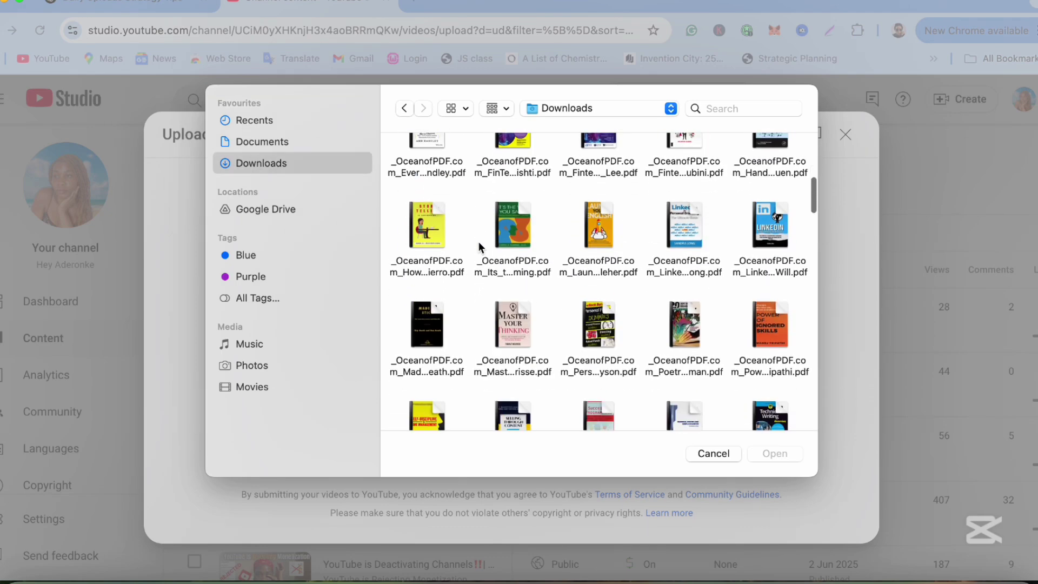
scroll(480, 247, up, 15)
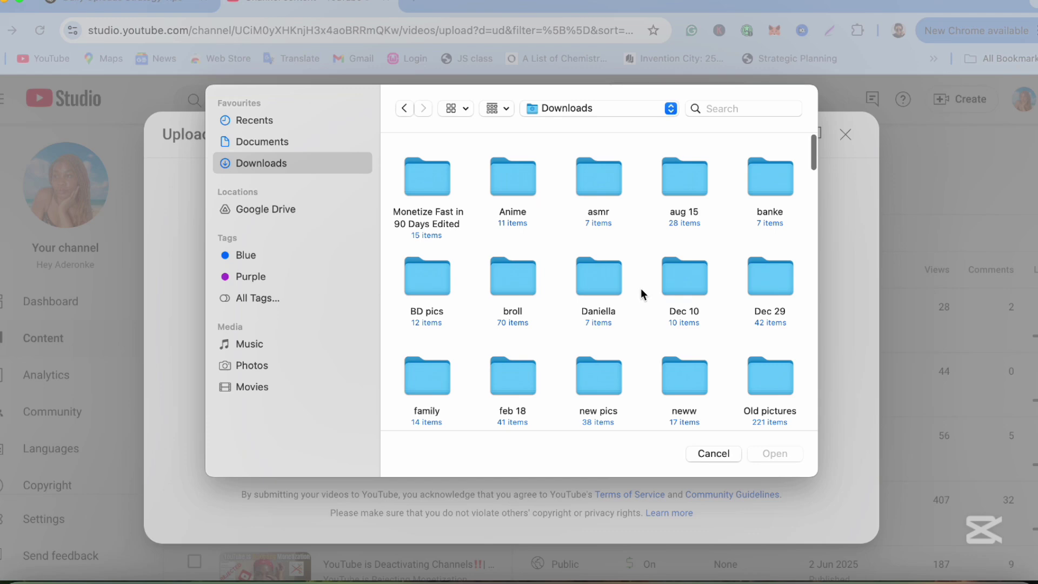
double_click(591, 291)
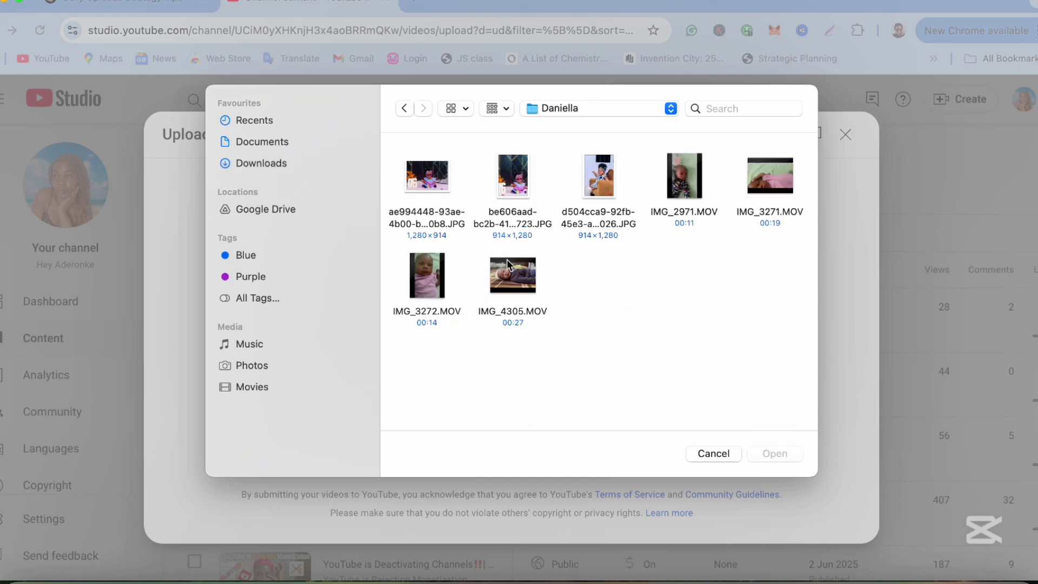
click(430, 297)
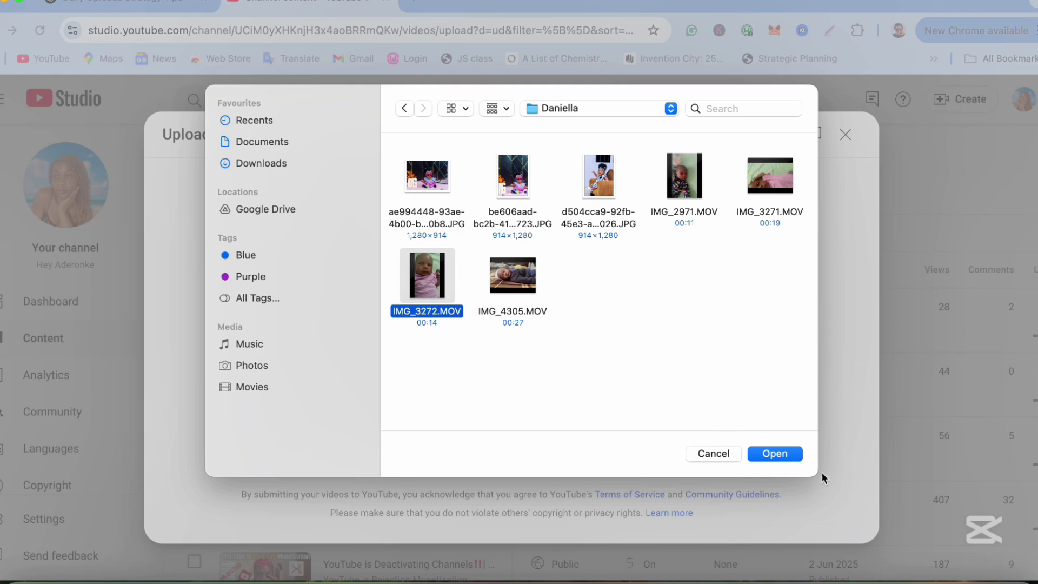
click(788, 458)
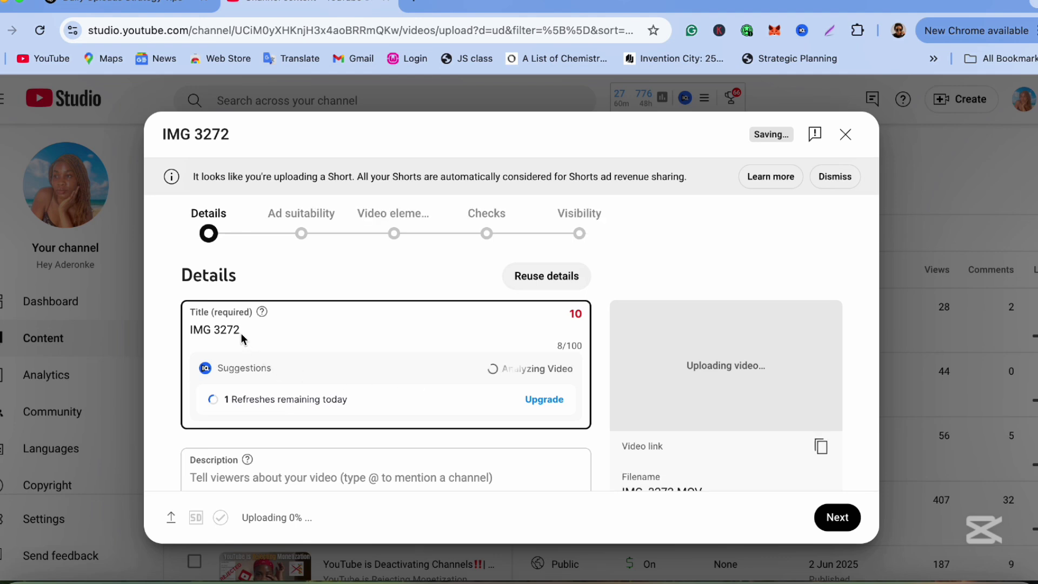
Examine the upload's title, suggested hashtags, description, thumbnail, playlist, audience and altered content settings.
click(242, 333)
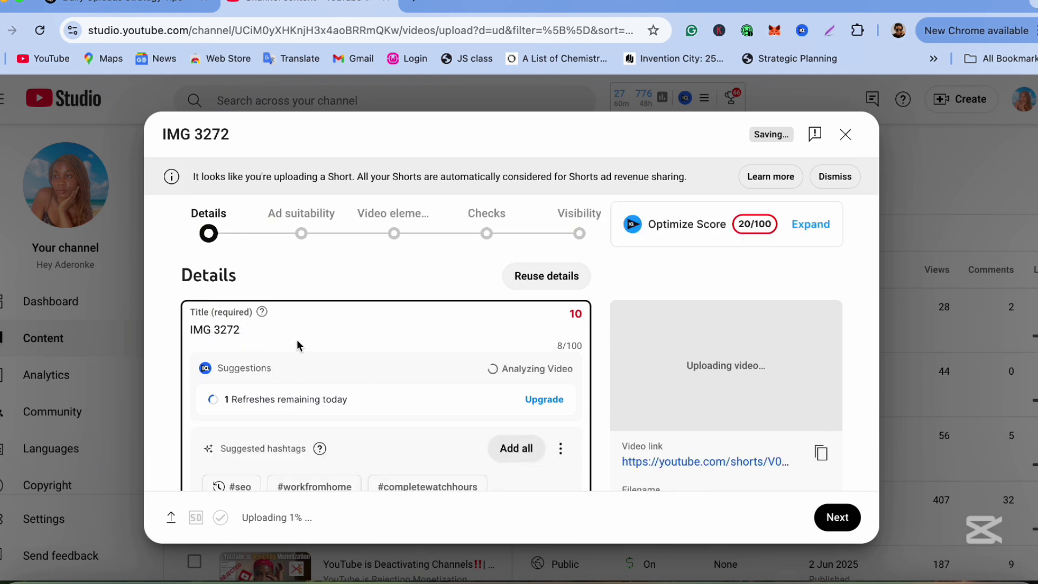
scroll(301, 370, down, 3)
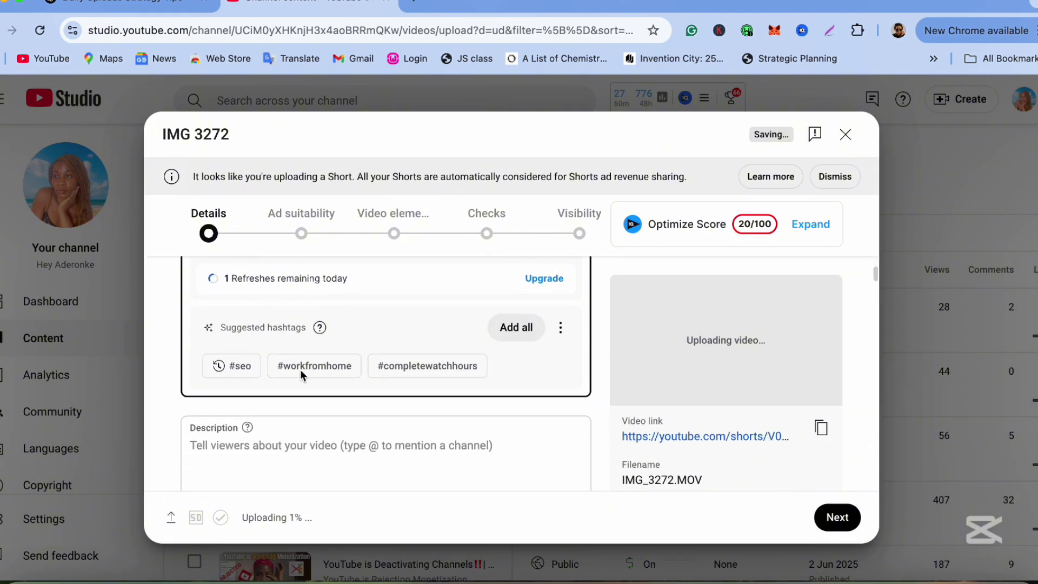
scroll(300, 370, up, 1)
scroll(301, 370, down, 3)
scroll(301, 370, down, 2)
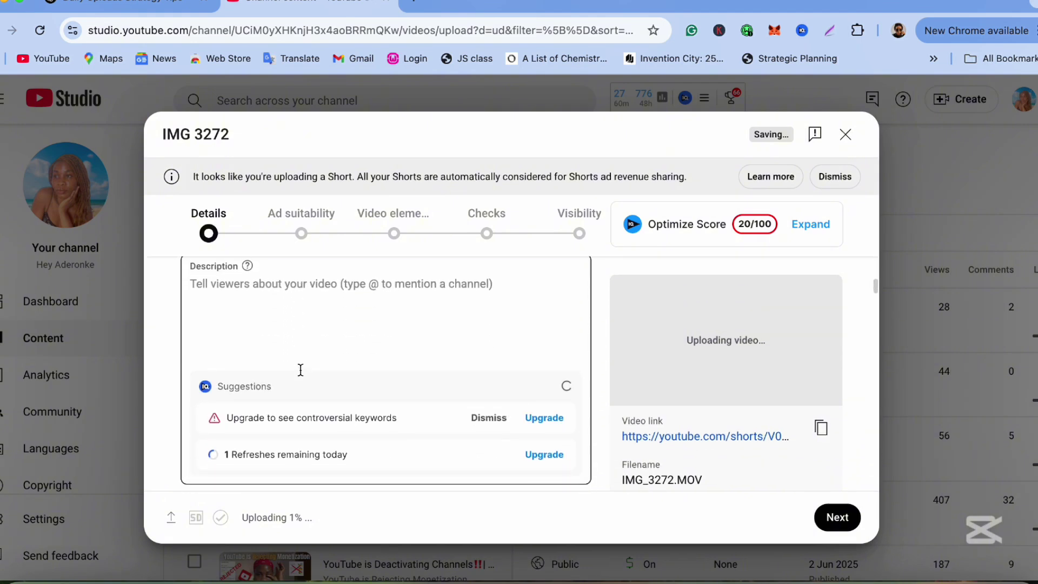
scroll(301, 372, down, 5)
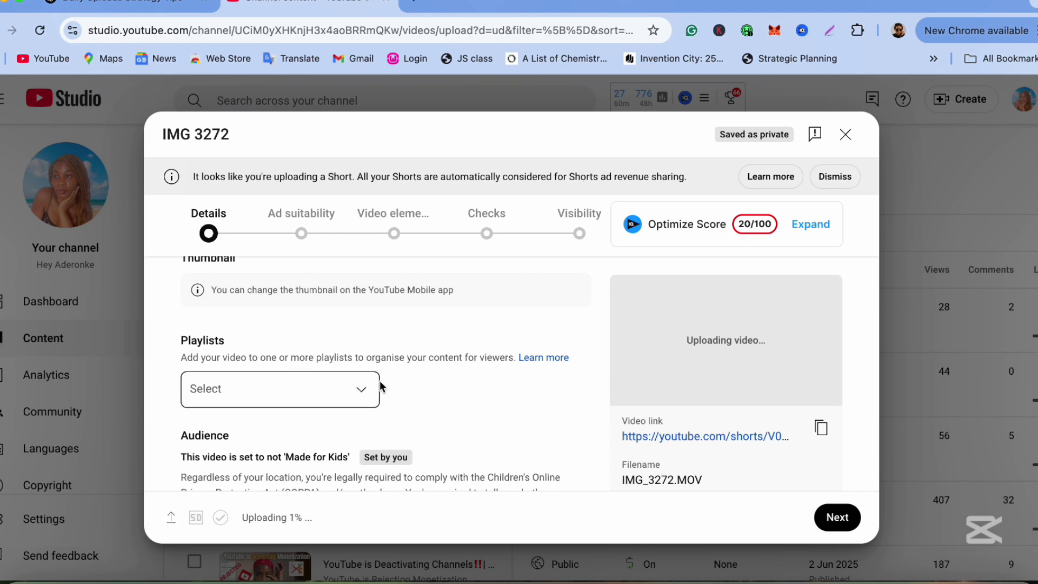
scroll(379, 381, down, 3)
click(318, 317)
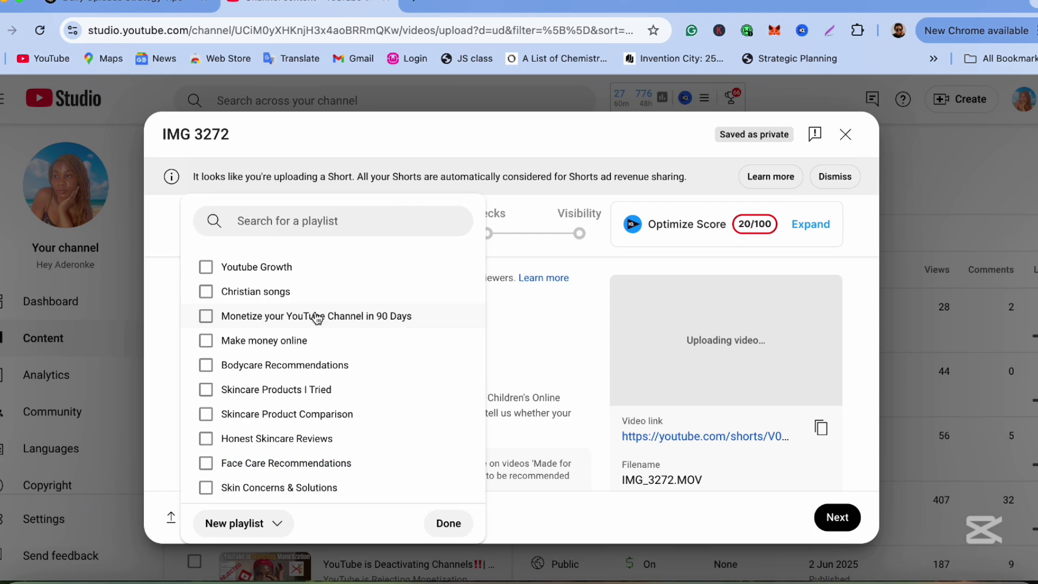
click(448, 522)
scroll(420, 398, down, 10)
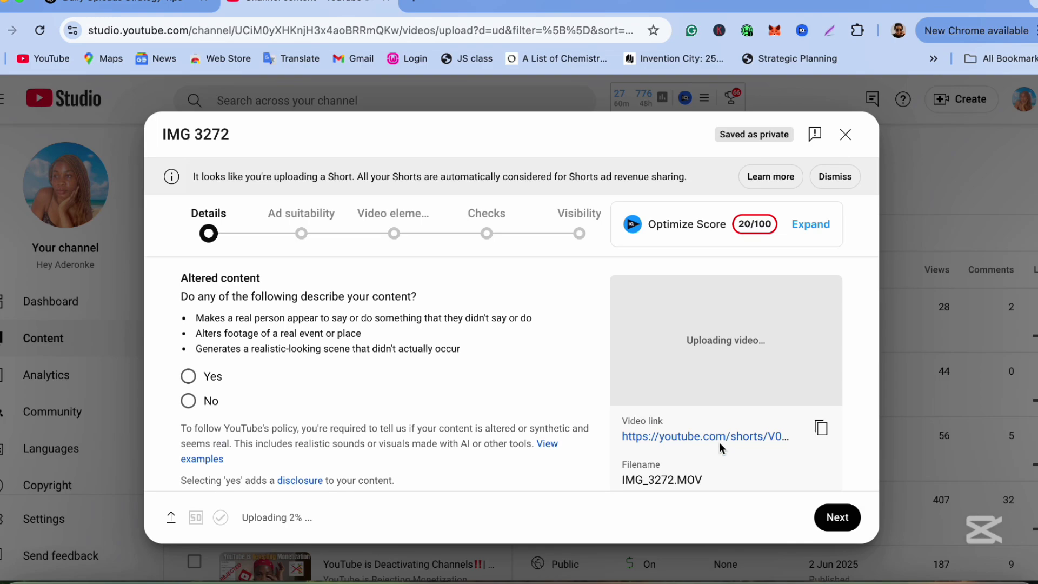
scroll(719, 443, down, 10)
scroll(722, 427, down, 2)
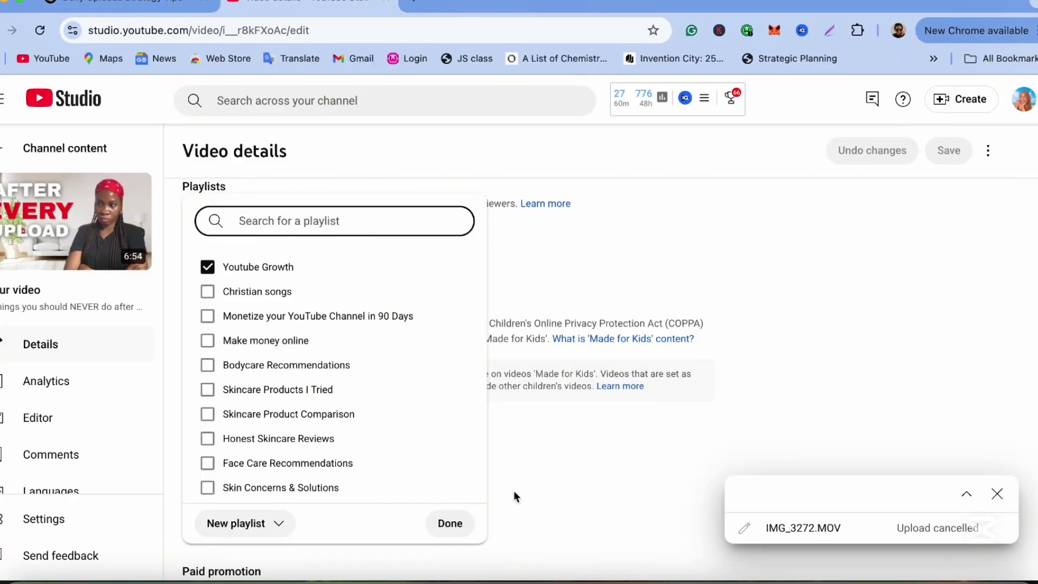
Examine the published video's playlist, automatic features, tags, language and licence settings, dismissing the upload notice.
click(451, 524)
scroll(453, 524, down, 8)
scroll(454, 524, down, 6)
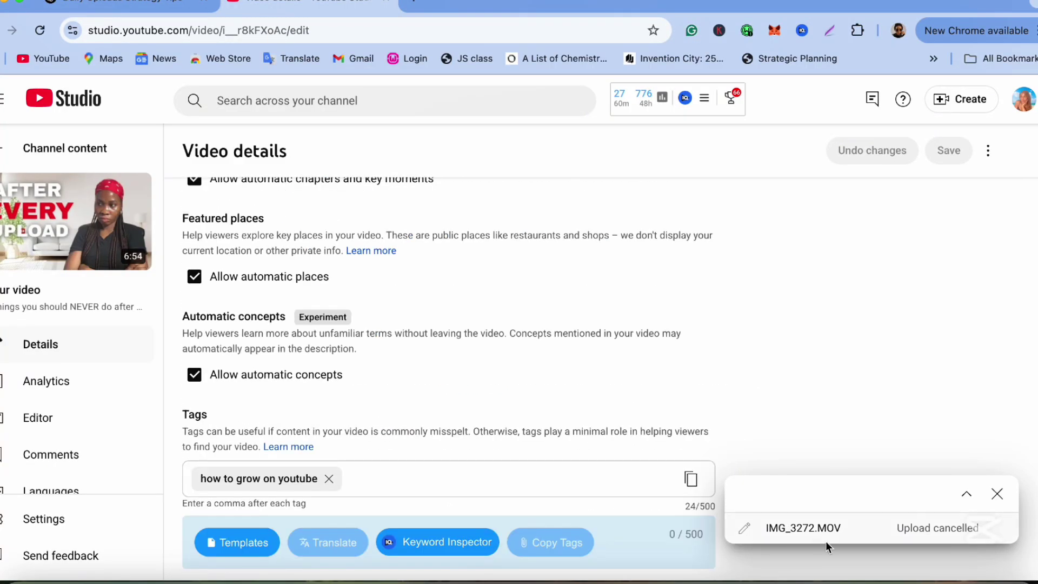
click(998, 493)
scroll(726, 387, down, 10)
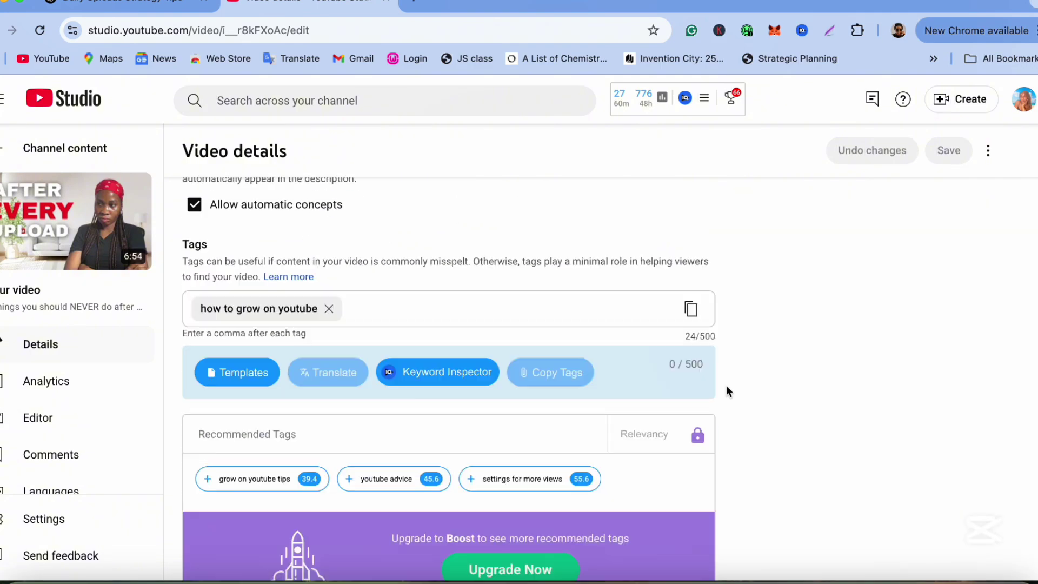
scroll(727, 387, down, 7)
scroll(988, 264, up, 20)
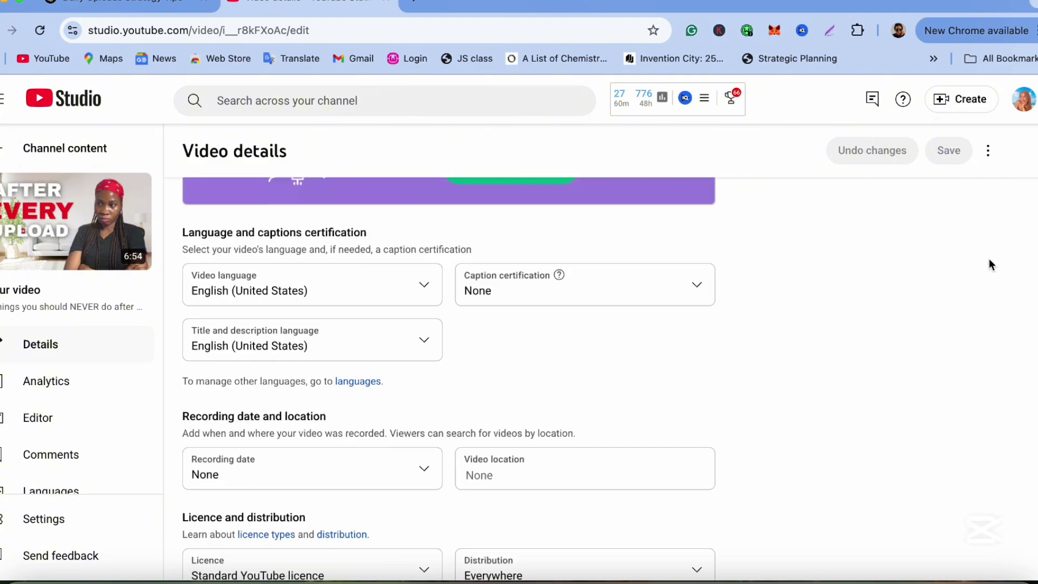
scroll(990, 259, up, 1)
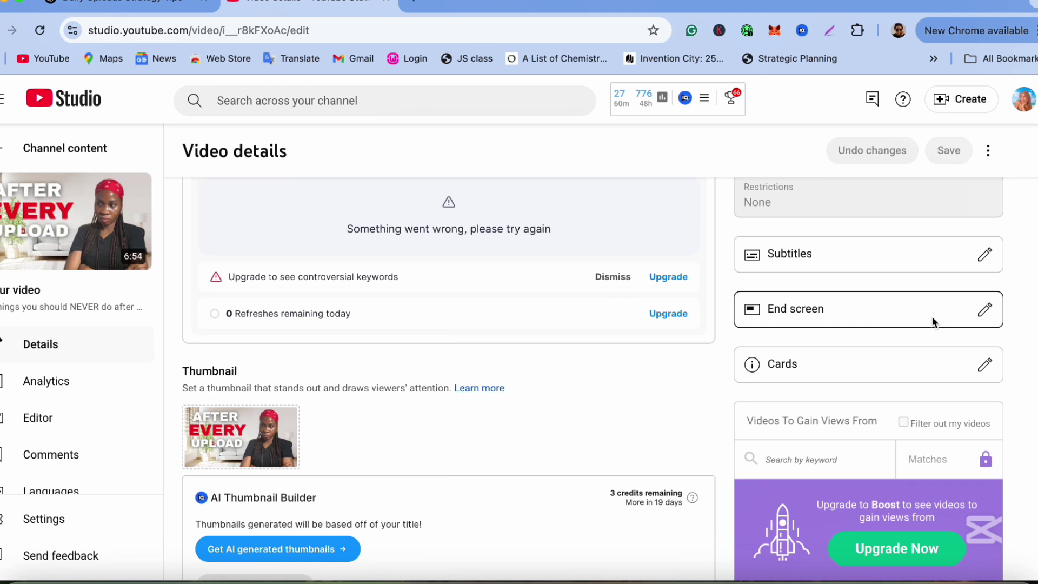
Add a video element featuring the most recent upload to the video's end screen and save it.
click(966, 317)
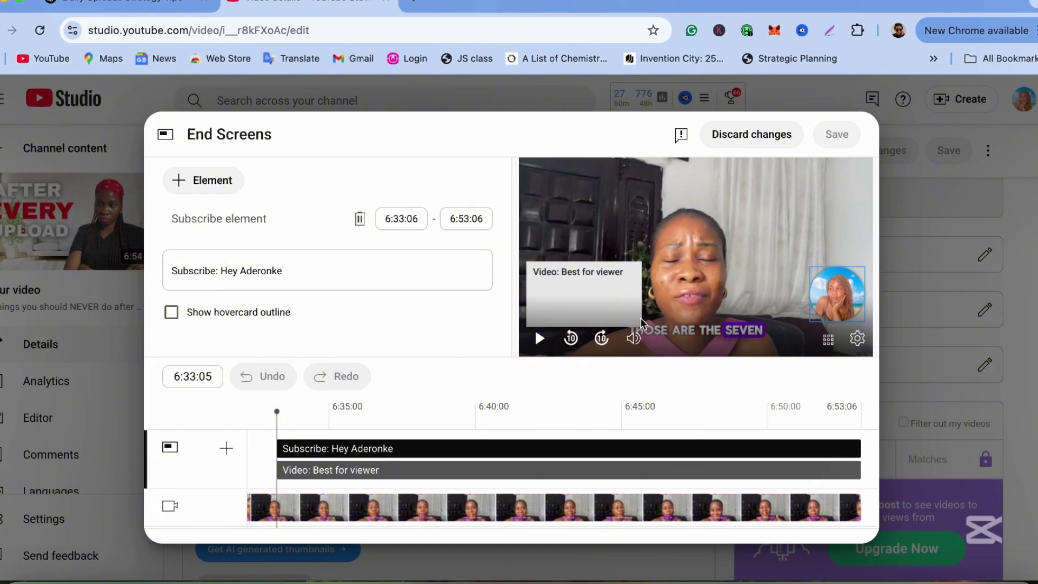
scroll(237, 309, down, 1)
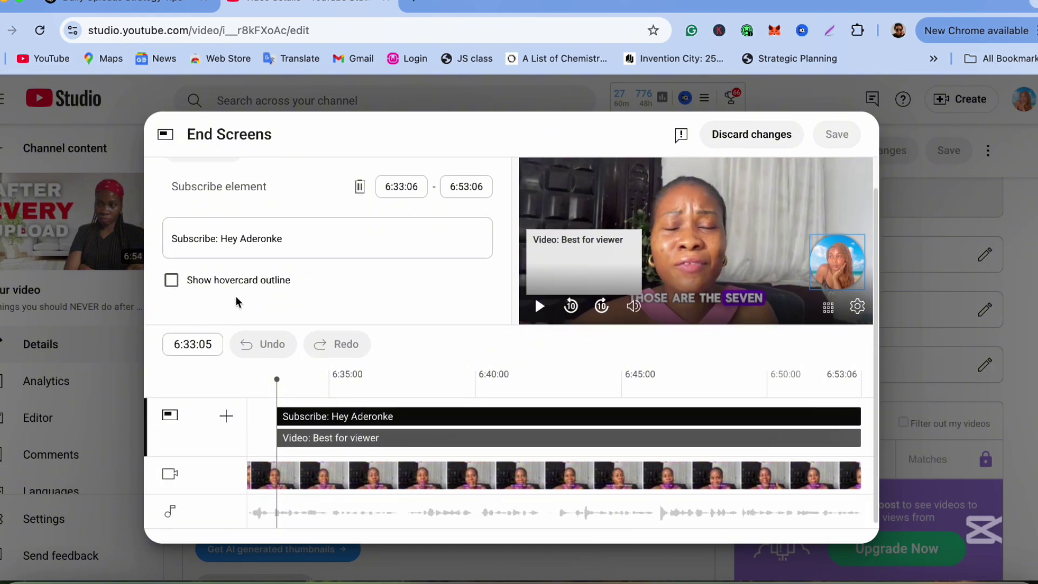
scroll(210, 281, up, 1)
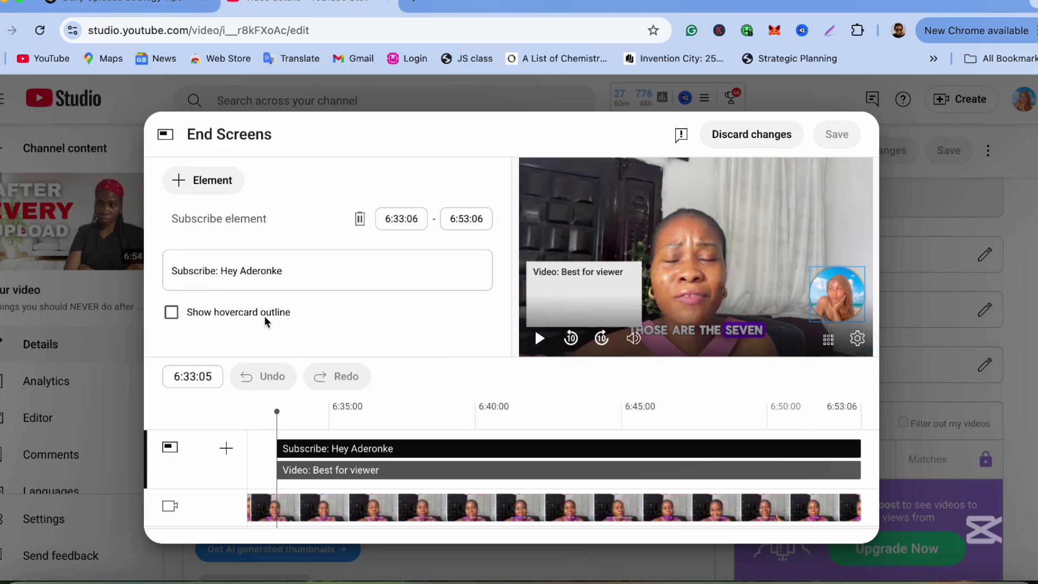
click(196, 182)
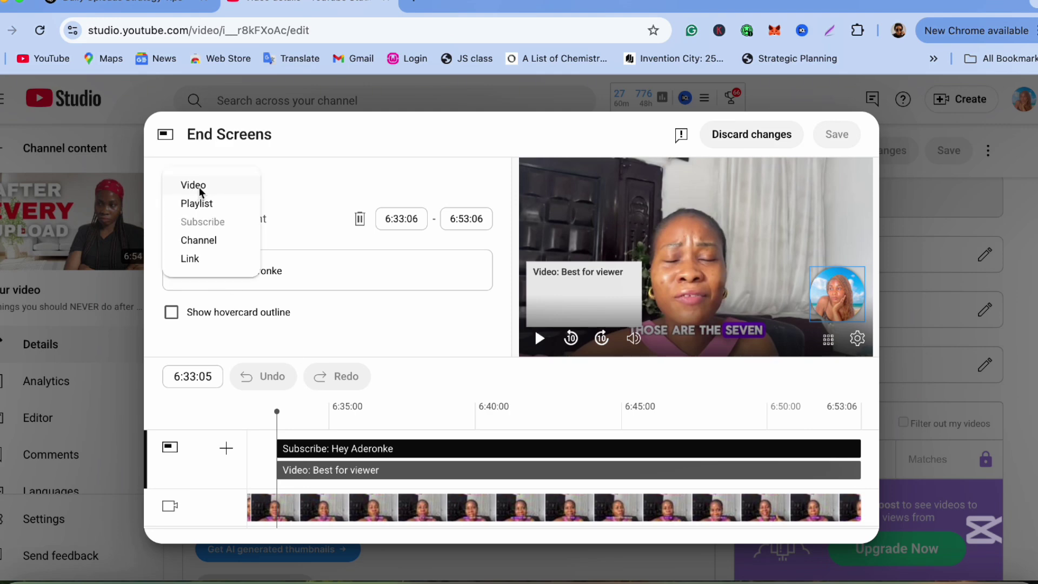
click(198, 188)
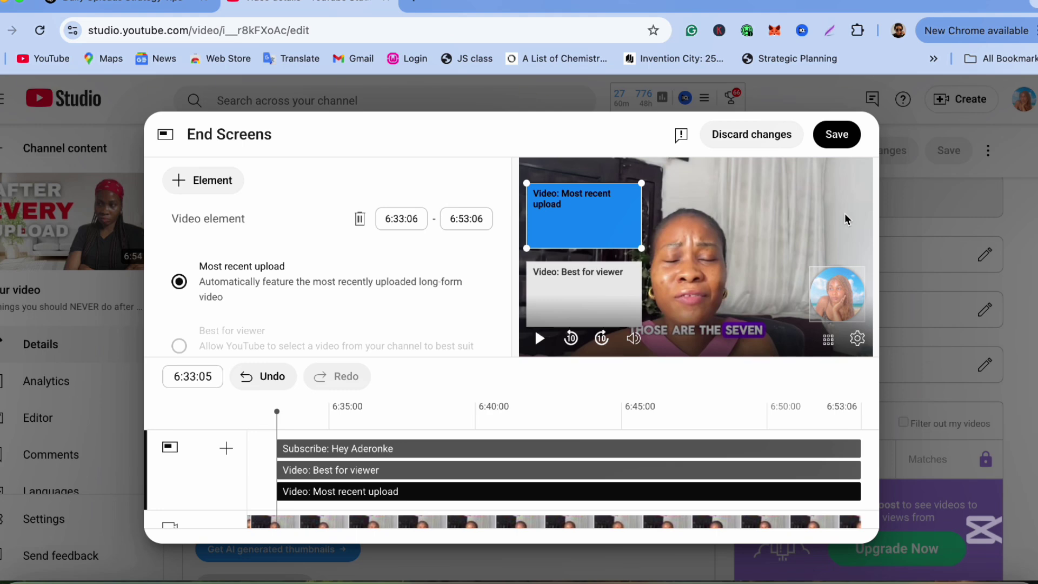
click(848, 136)
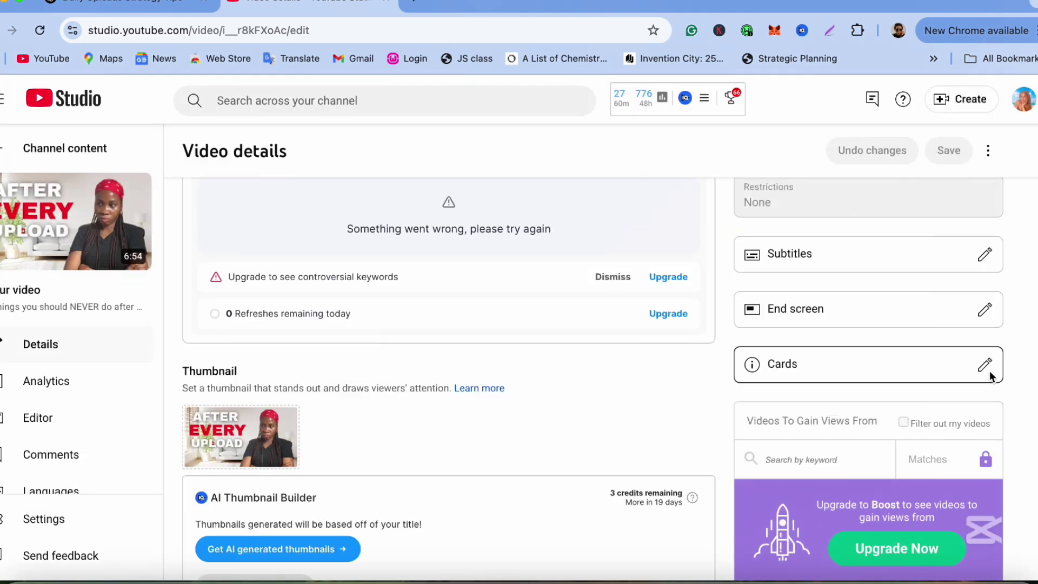
Try adding a video card for "How I Gained 1000 Subscribers in 7 Days" at 3:59:29, and discard the card changes.
click(983, 367)
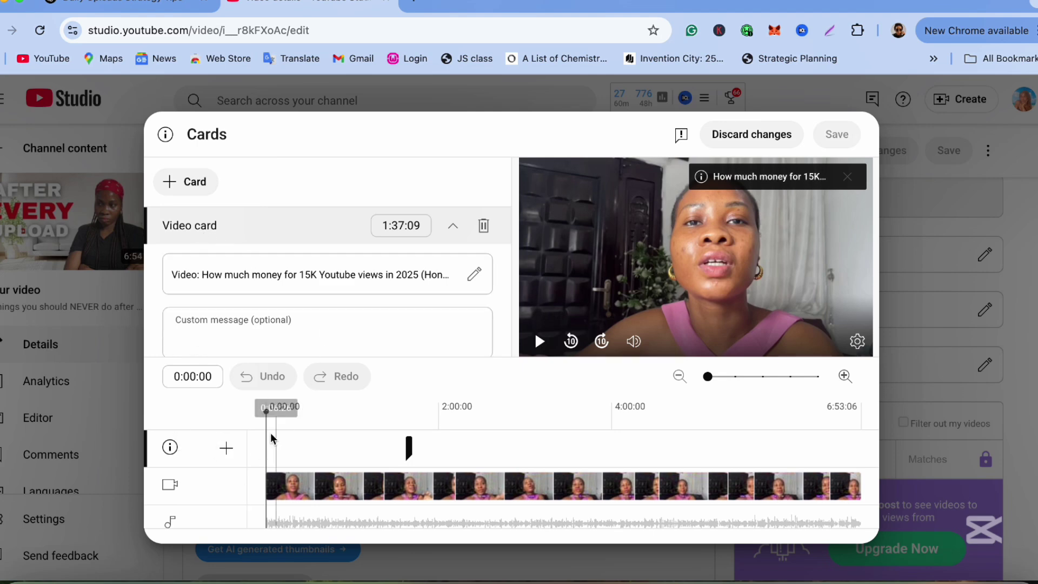
click(409, 448)
click(185, 183)
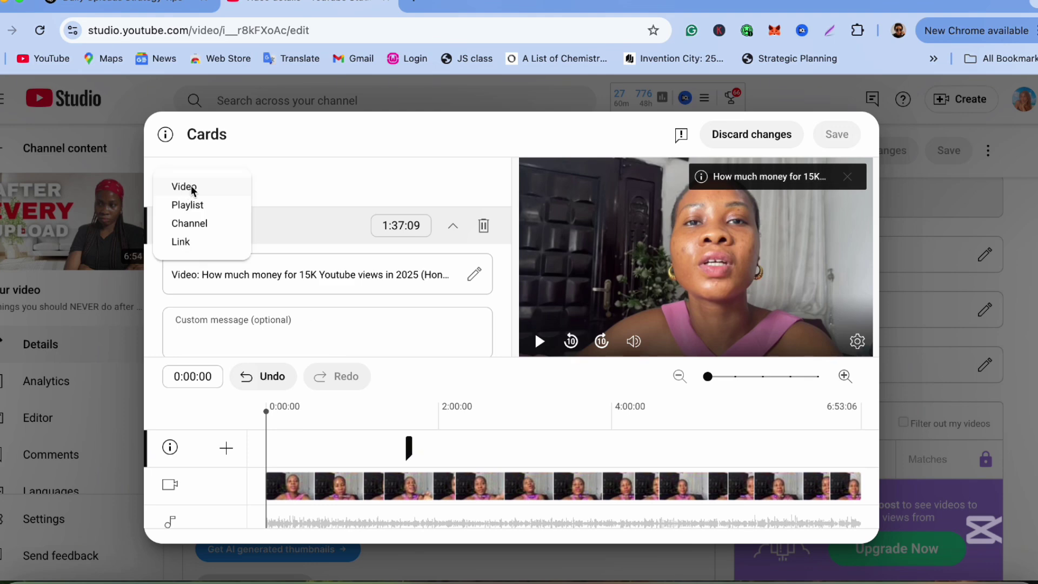
click(183, 188)
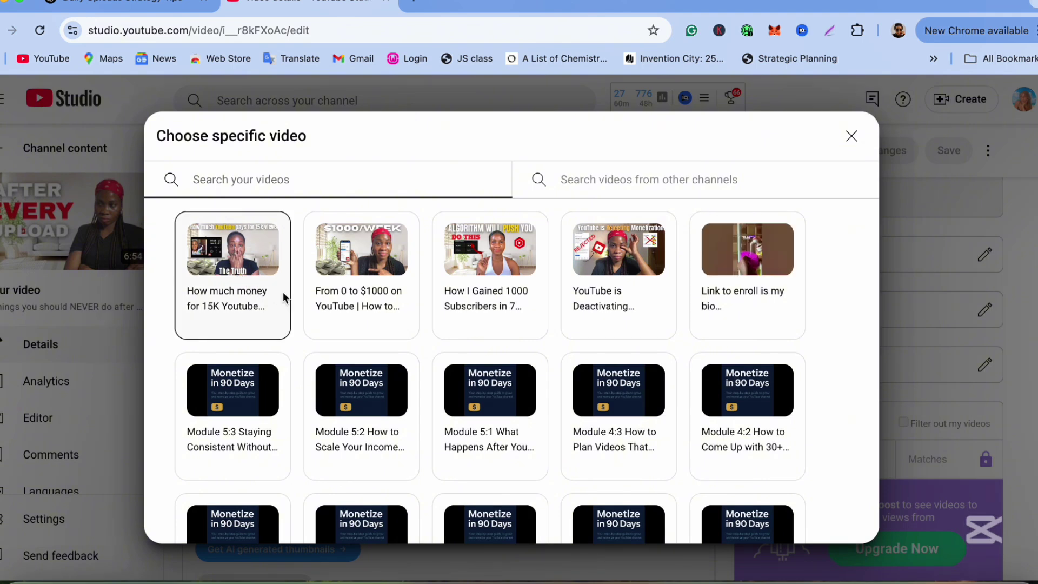
click(527, 313)
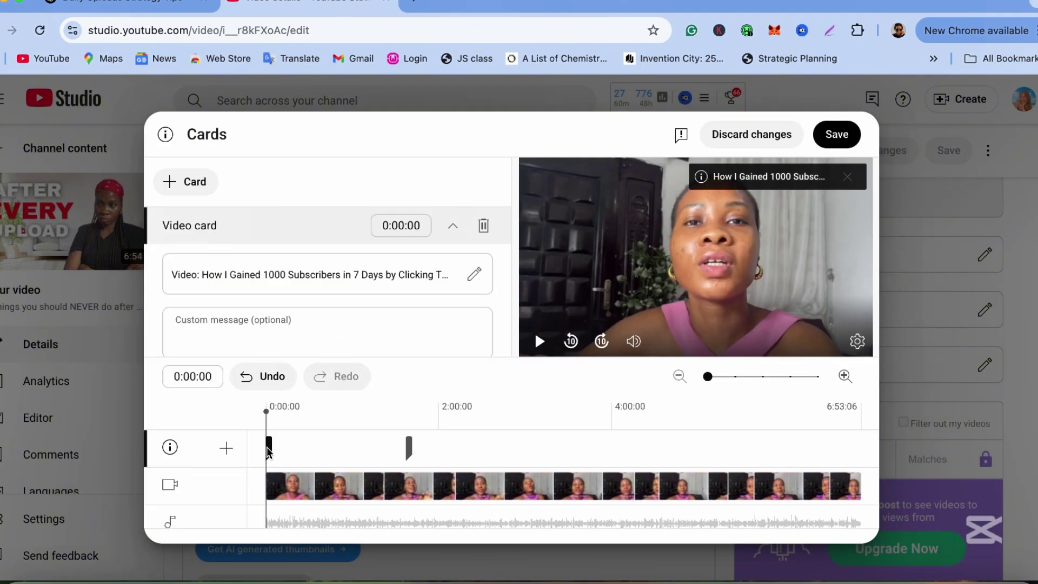
mouse_move(269, 451)
mouse_down()
mouse_move(639, 446)
mouse_move(612, 443)
mouse_up()
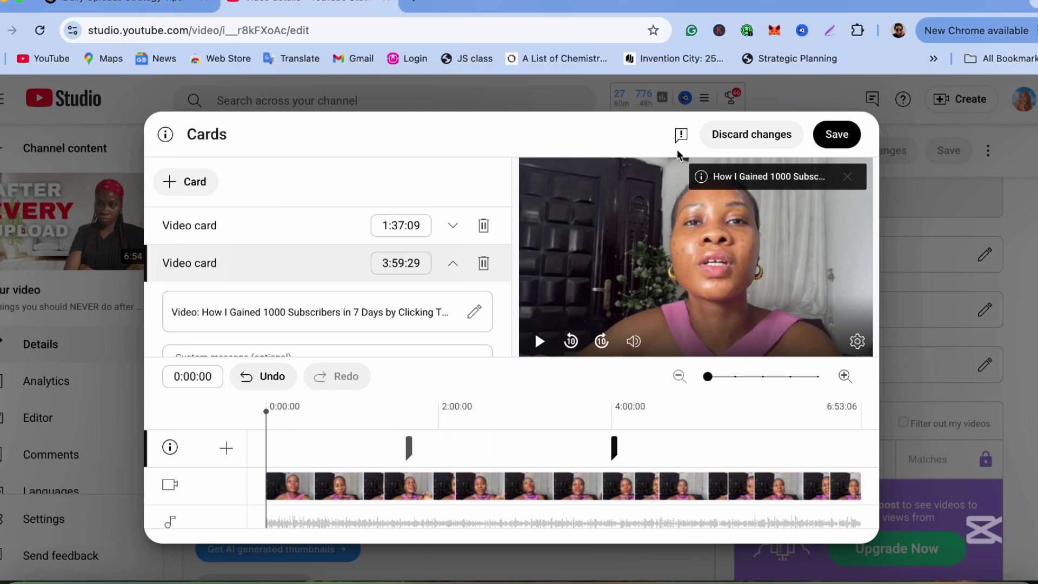
click(768, 138)
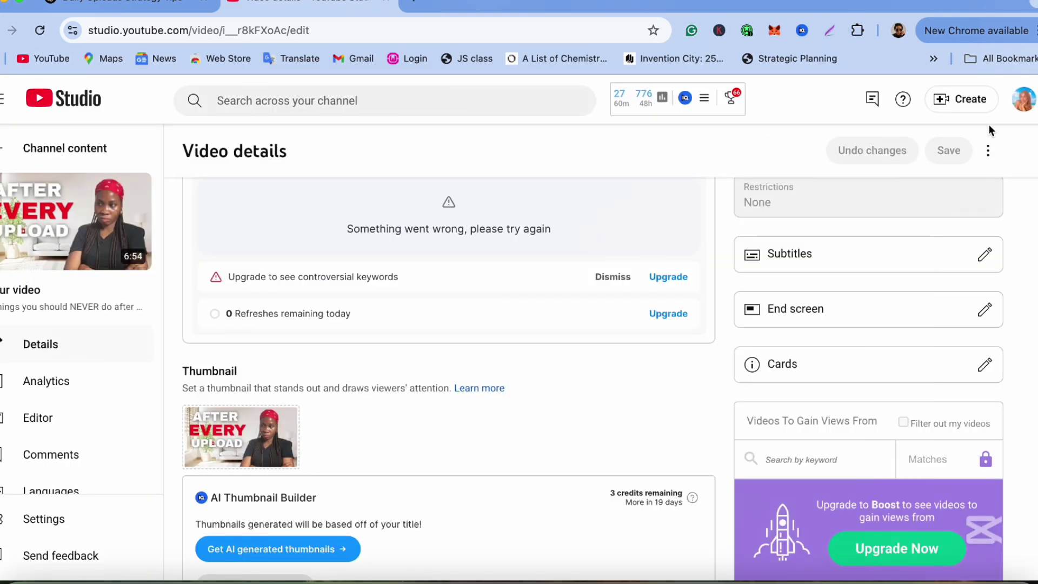
Switch to Finder and rename the video file IMG_0629.MOV in Downloads as "living alone.MOV".
scroll(751, 201, up, 10)
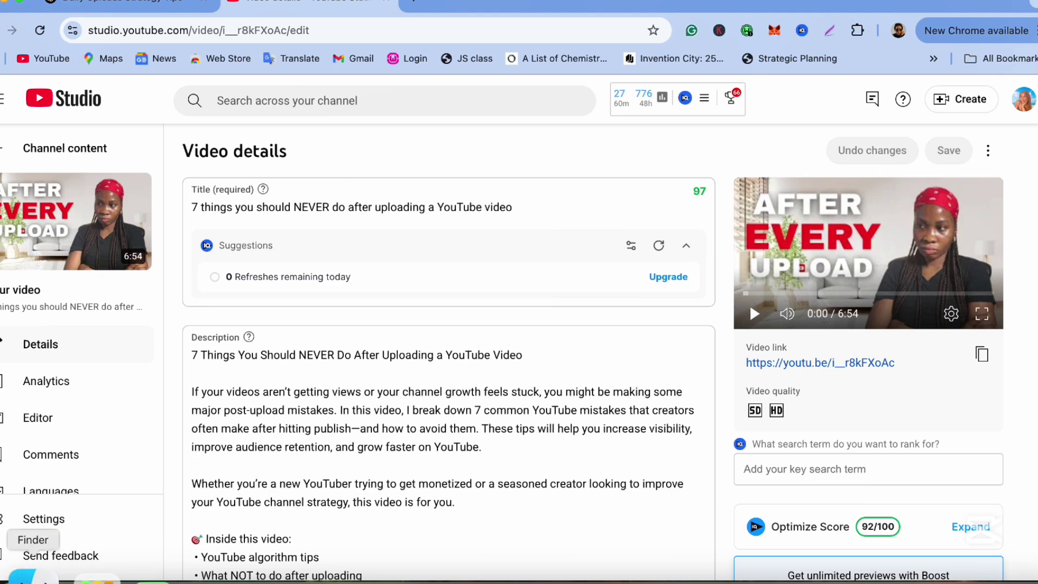
click(33, 579)
scroll(290, 167, up, 2)
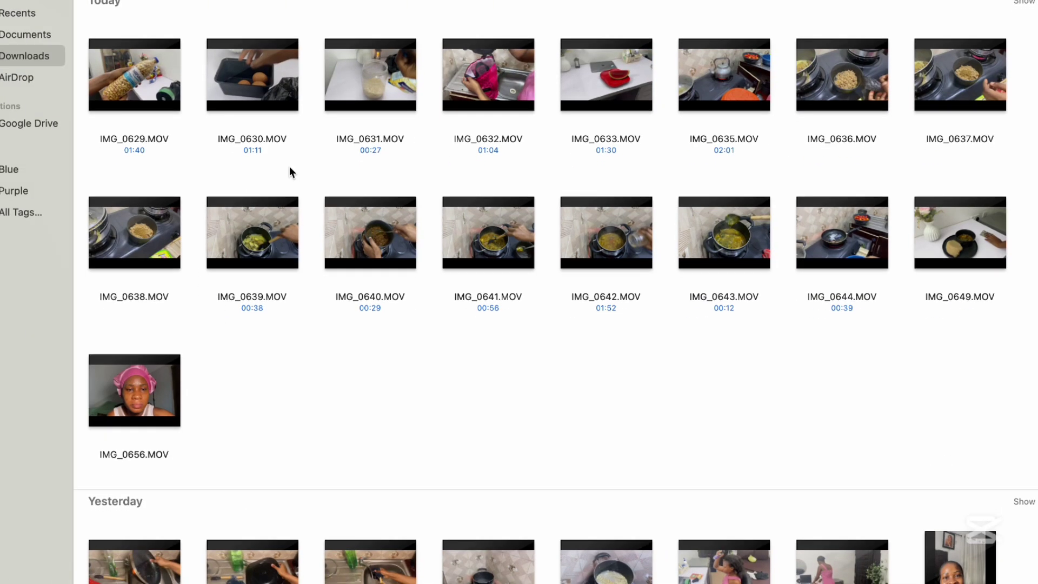
click(130, 108)
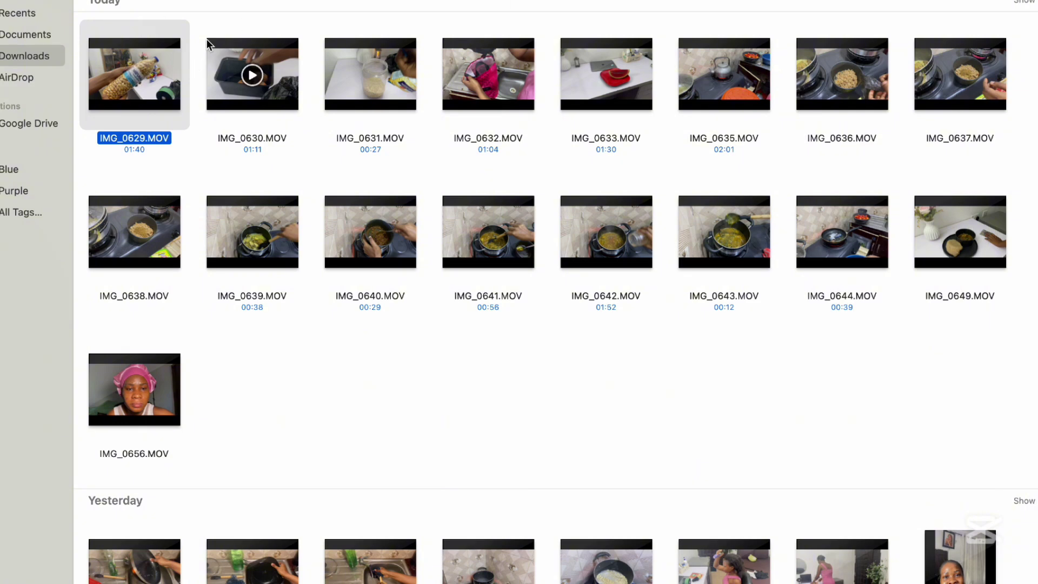
click(770, 2)
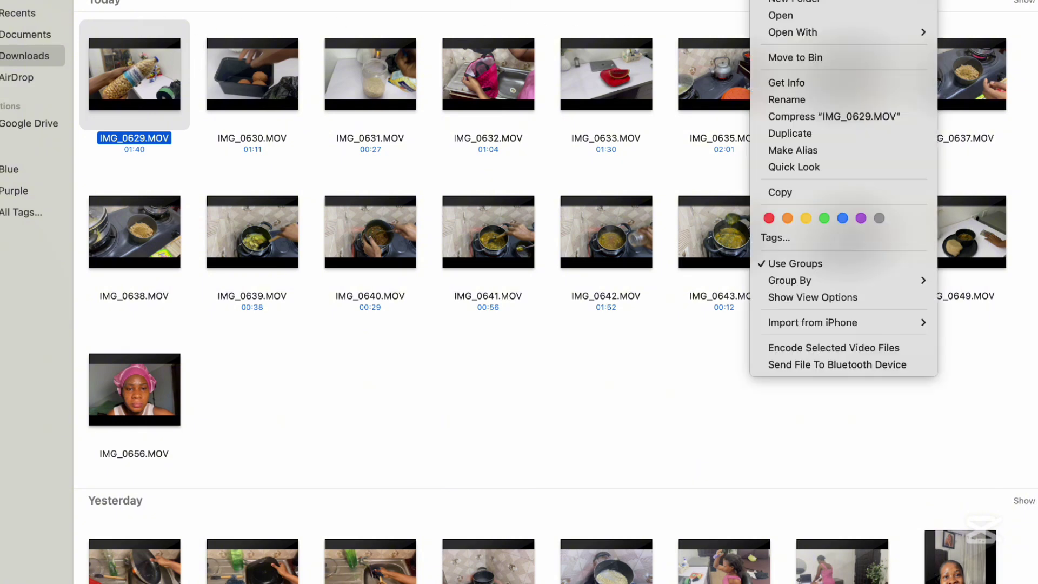
click(794, 100)
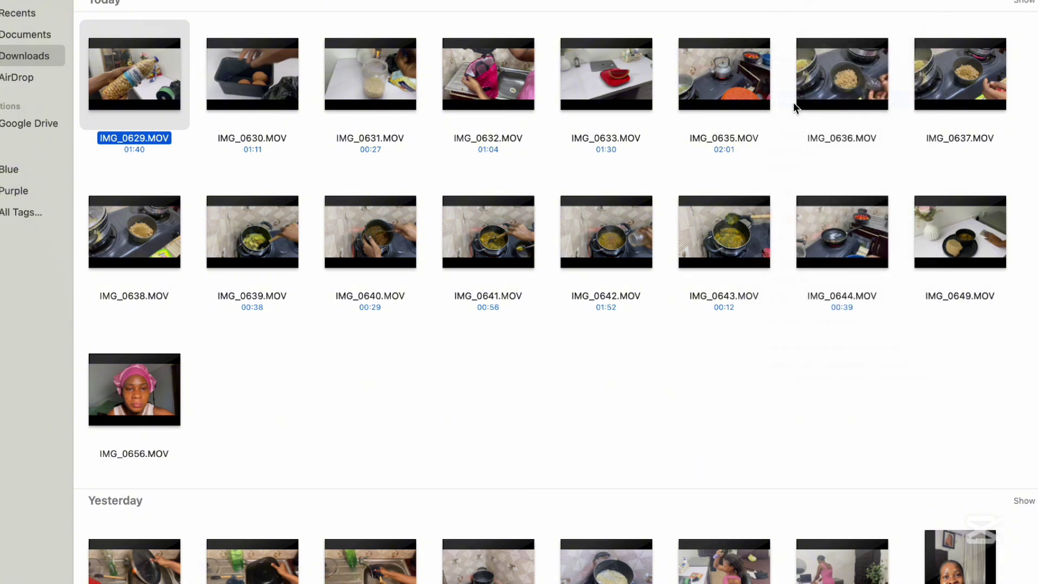
click(134, 134)
key(Right)
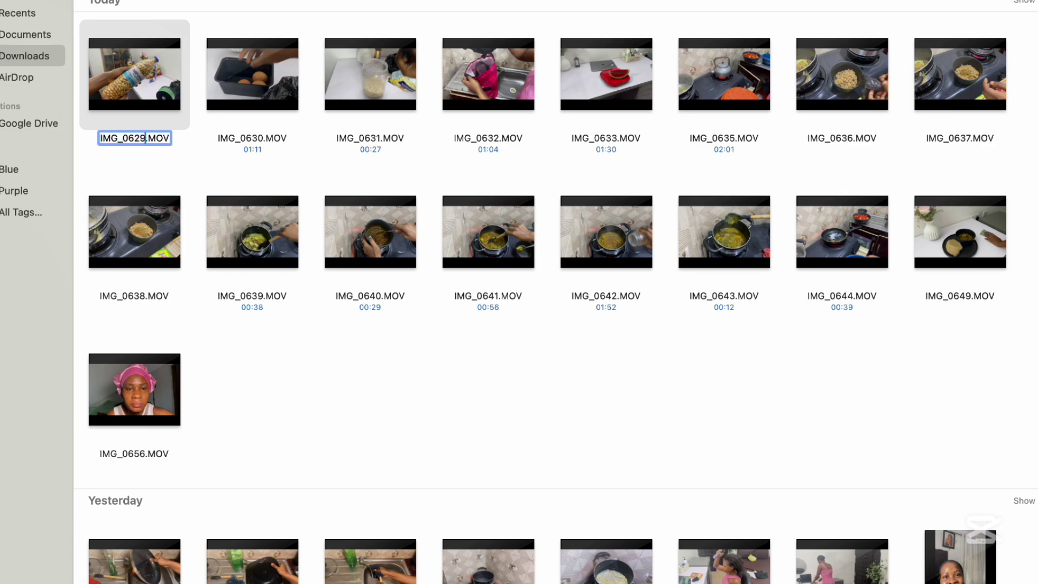
key(BackSpace)
key(BackSpace)
key(BackSpace)
key(BackSpace)
key(BackSpace)
key(BackSpace)
key(BackSpace)
key(BackSpace)
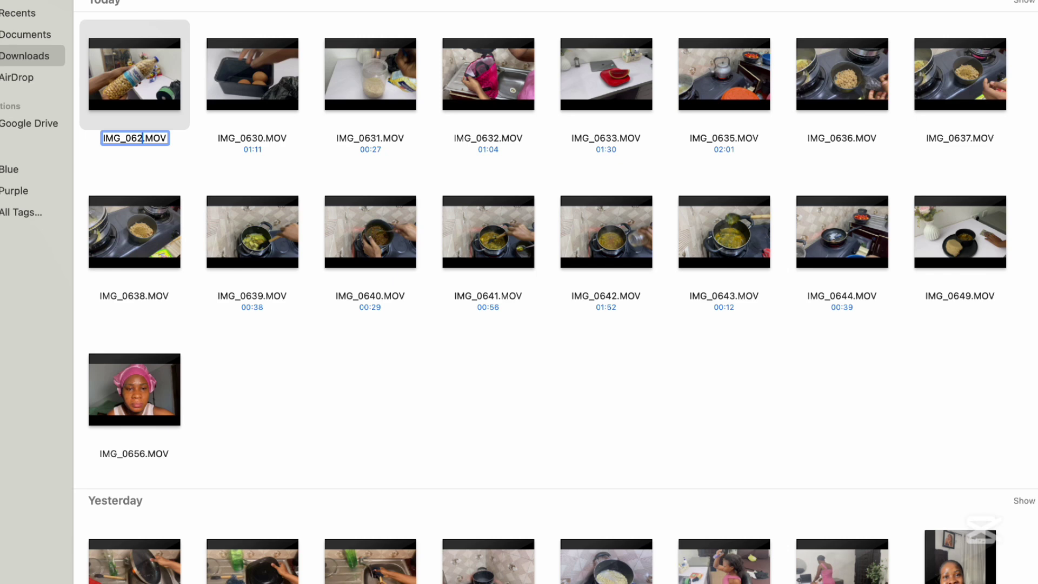
text(living)
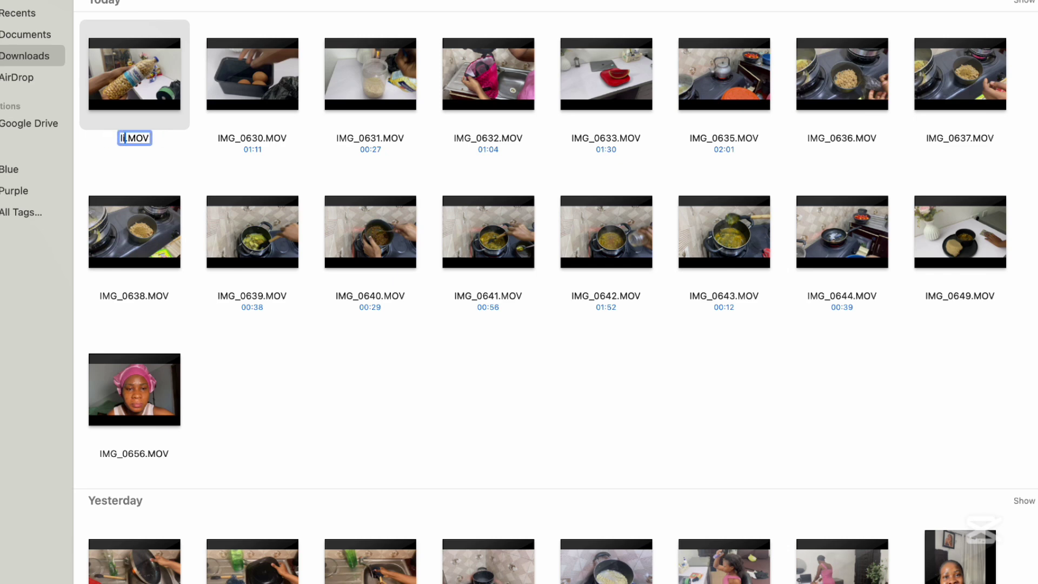
text( alone)
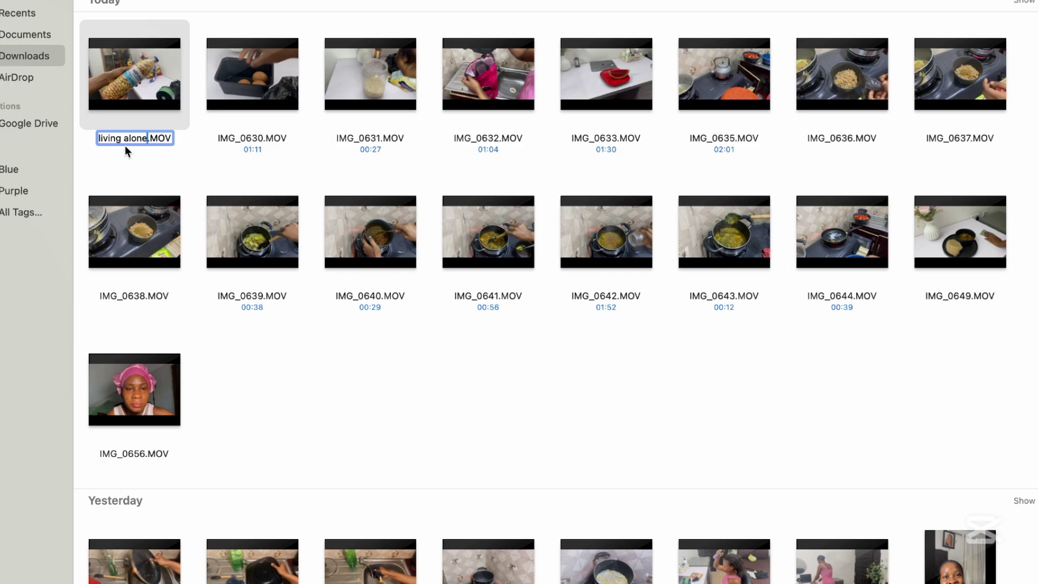
key(Return)
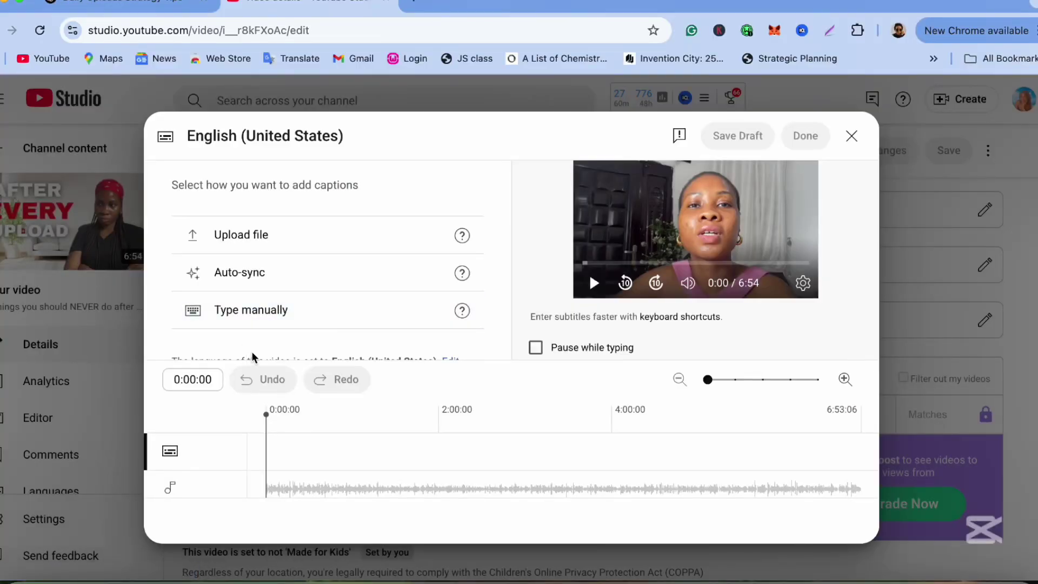
Examine the methods for adding English (United States) captions to the video, and close the subtitle editor without adding any.
scroll(273, 292, down, 2)
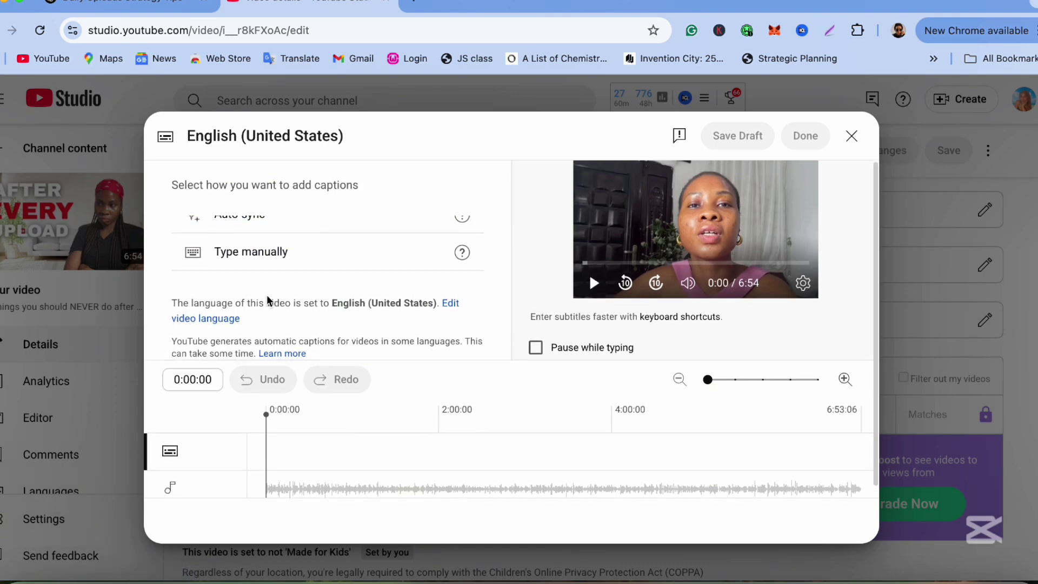
scroll(255, 227, up, 1)
scroll(257, 231, up, 1)
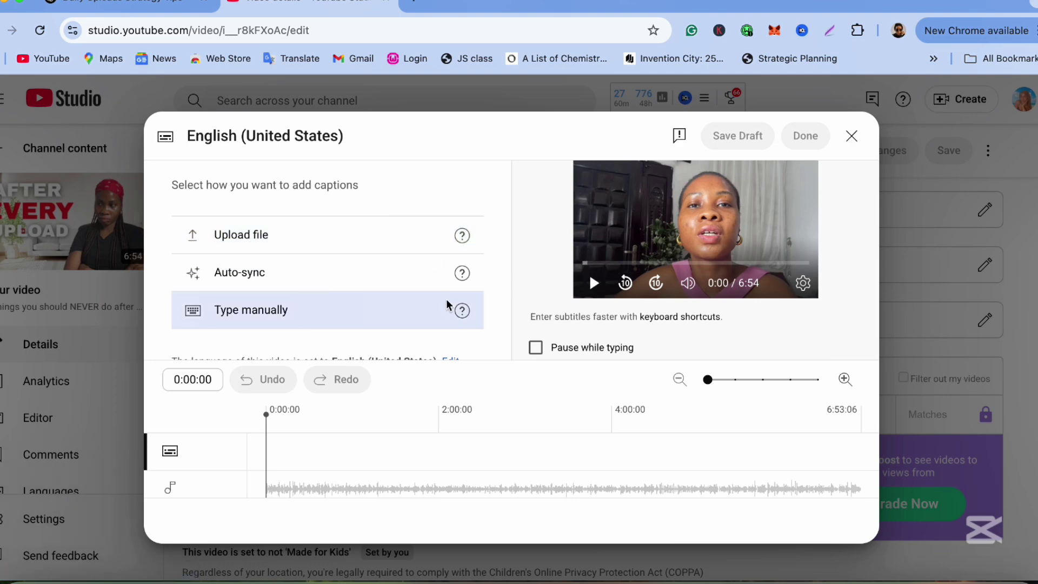
scroll(263, 323, down, 3)
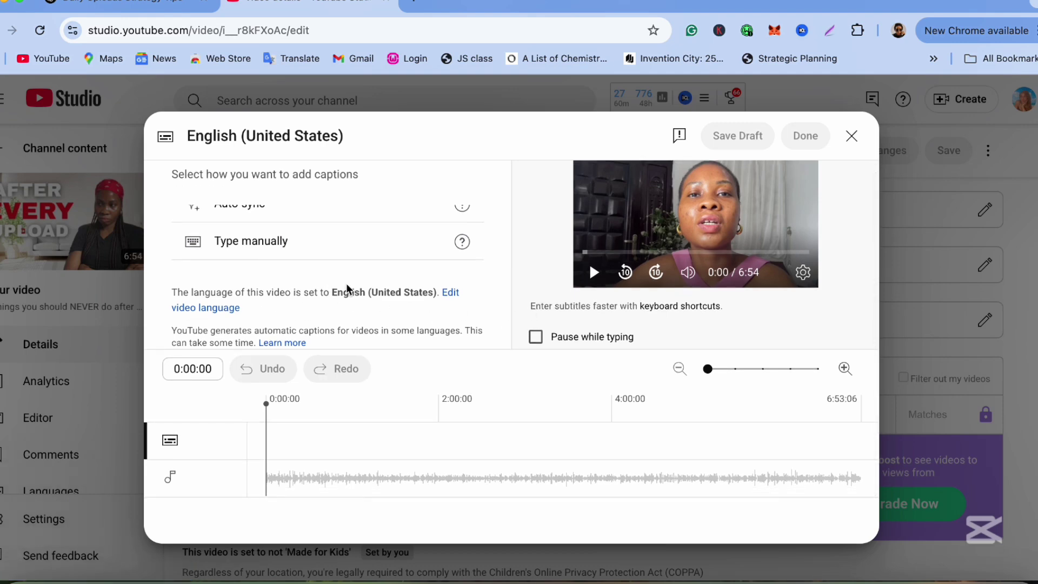
scroll(345, 296, up, 2)
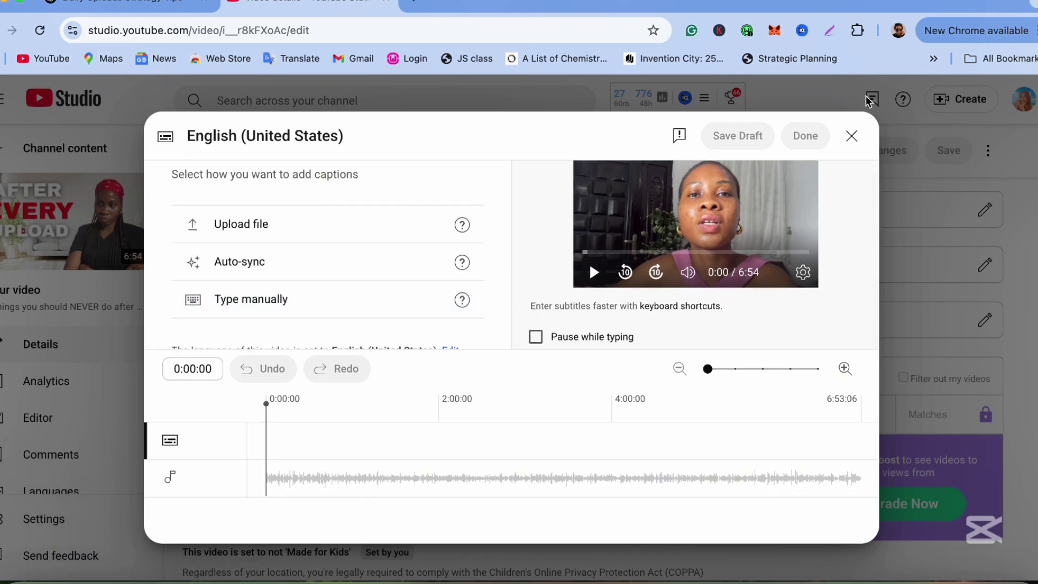
click(853, 136)
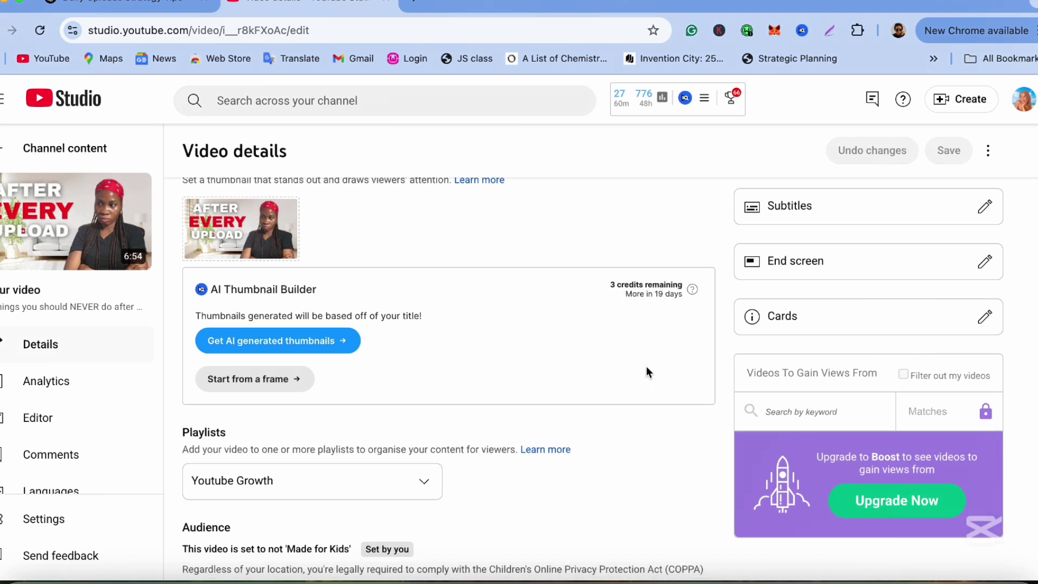
Review the audience and paid promotion settings in the video's details.
scroll(647, 371, down, 3)
scroll(647, 372, down, 3)
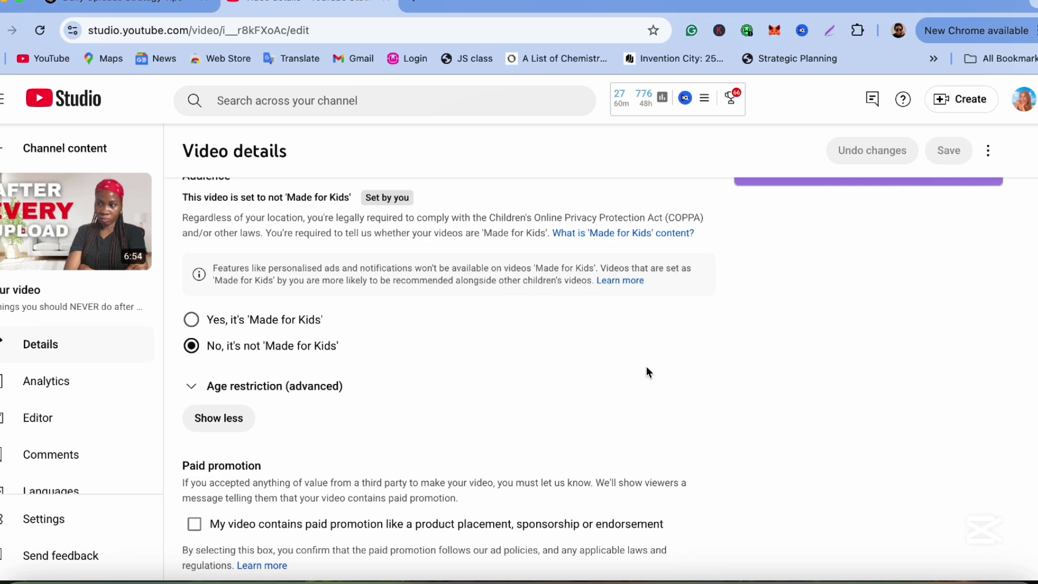
scroll(424, 291, up, 15)
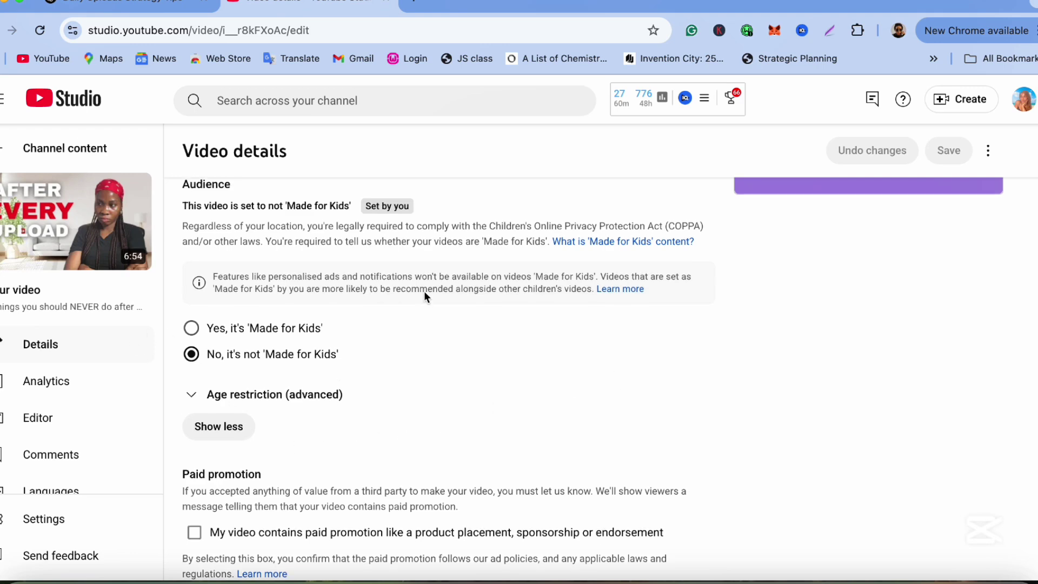